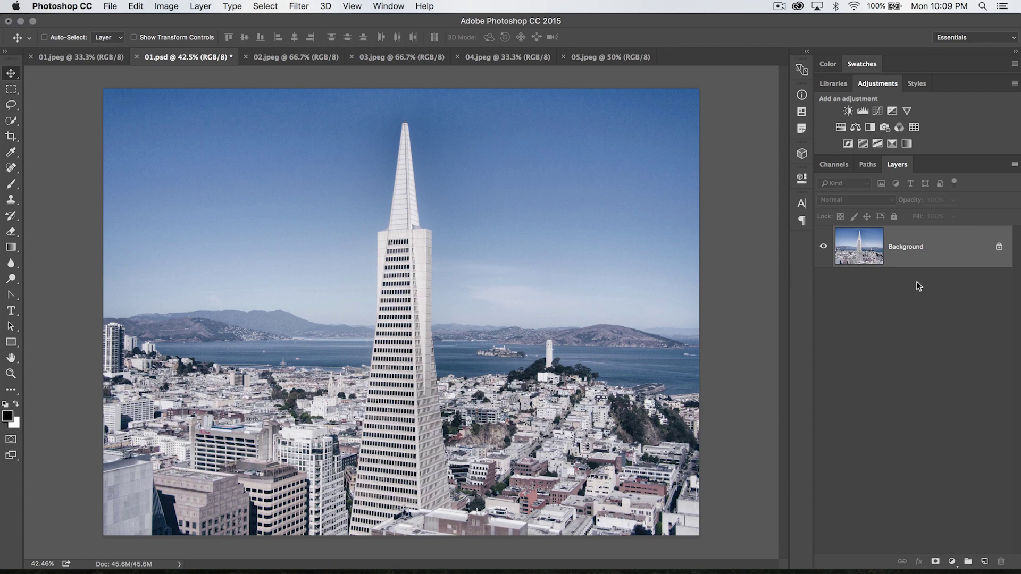
Open the Path Selection tool flyout to show Path Selection and Direct Selection options
left_click(10, 326)
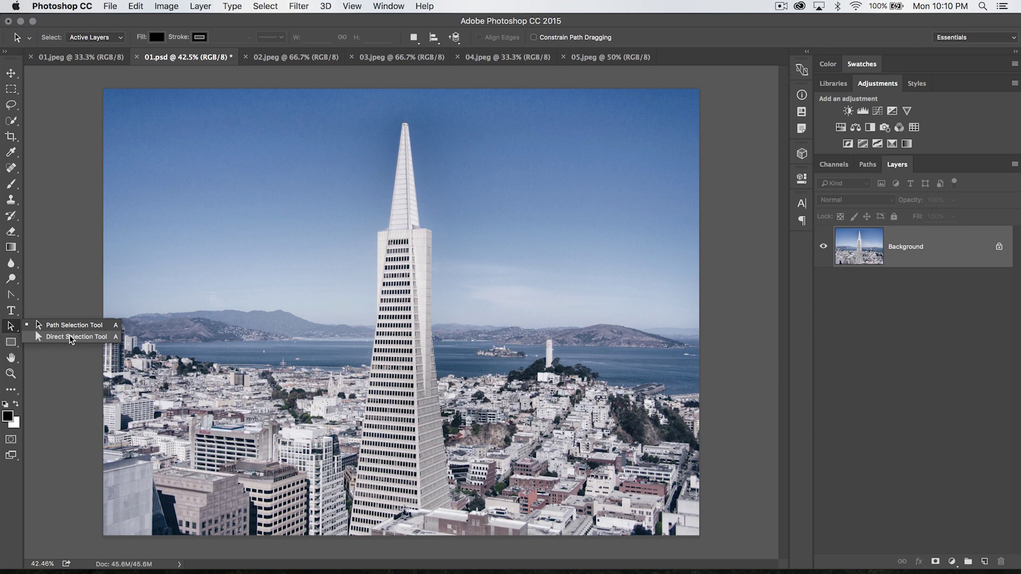
Display the tower's Work Path from the Paths panel, then select and deselect it
left_click(70, 337)
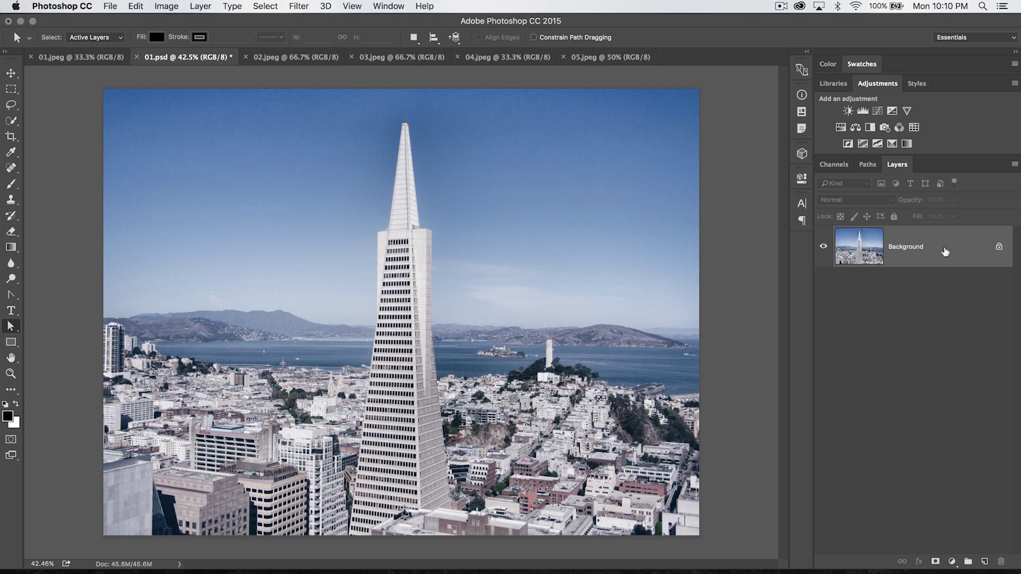
left_click(867, 164)
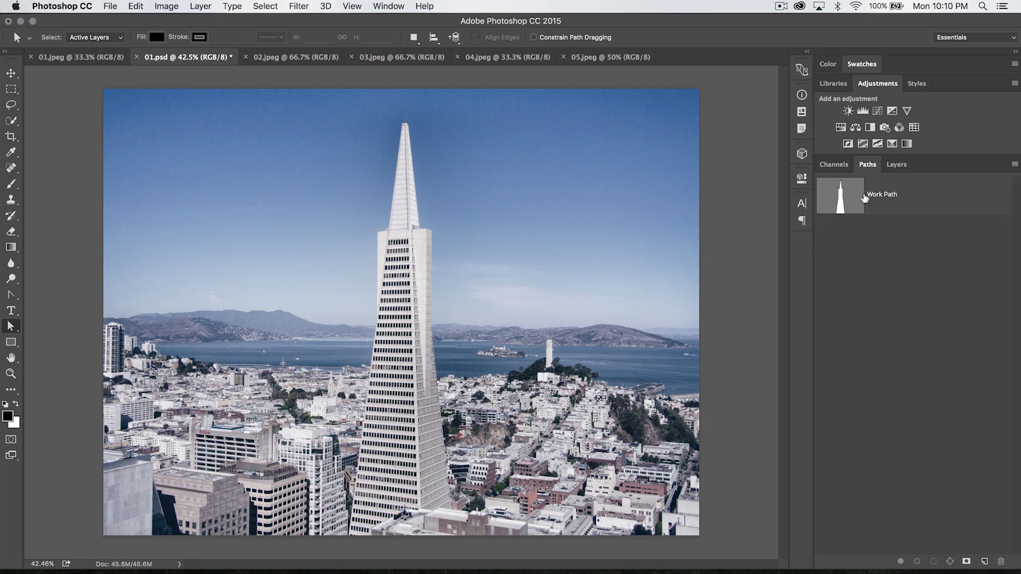
left_click(870, 186)
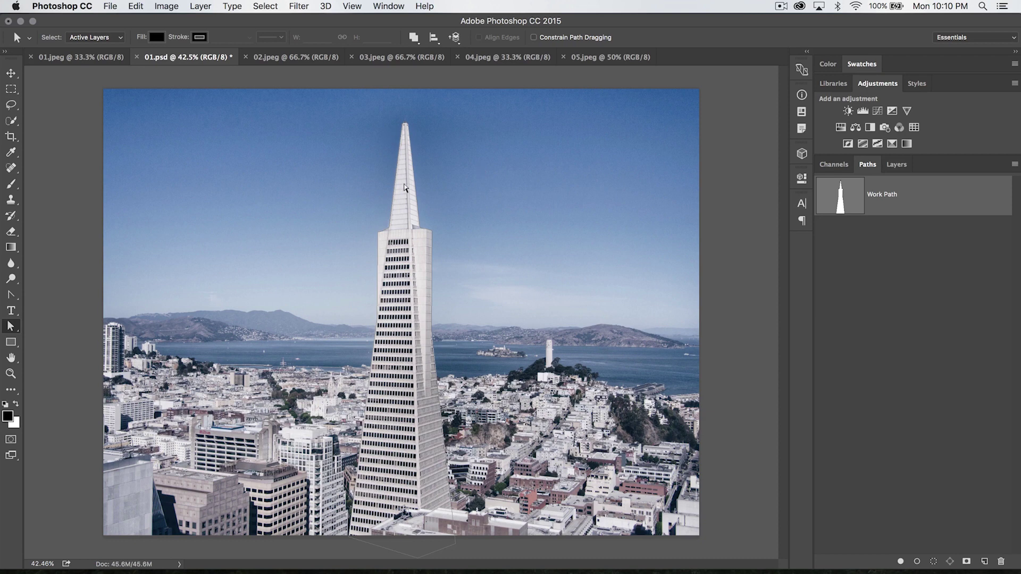
left_click_drag(311, 105, 510, 558)
left_click(557, 169)
Switch to the Direct Selection Tool and marquee-select the anchor at the spire's tip
left_click_drag(11, 327, 53, 329)
left_click(424, 276)
left_click(358, 301)
left_click_drag(11, 326, 51, 336)
left_click(51, 336)
left_click_drag(376, 101, 445, 159)
Test-nudge the tip anchor with Shift+arrow keys, then undo and deselect it
key("shift+Up")
key("shift+Up")
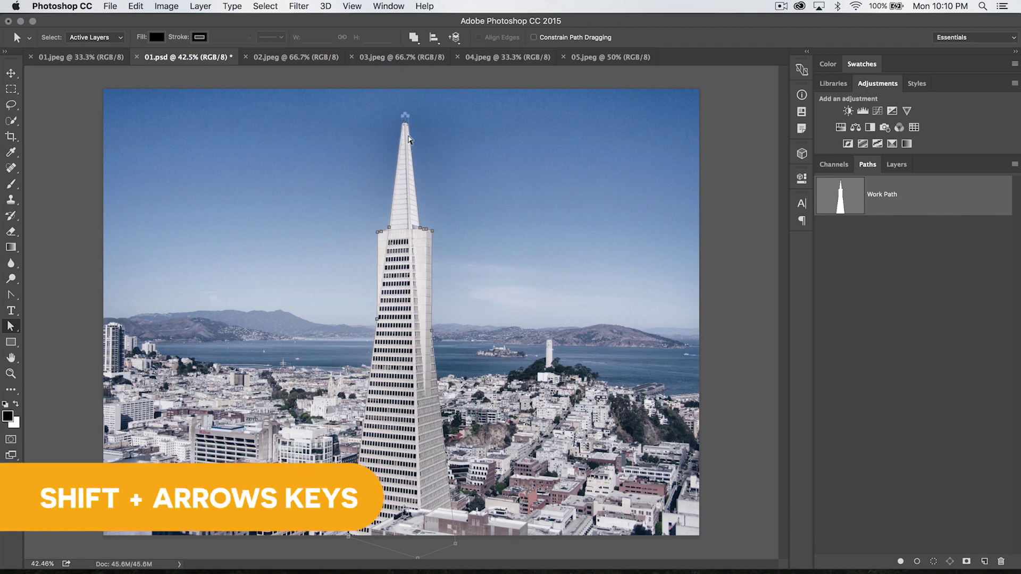
key("shift+Right")
key("shift+Right")
key("shift+Right")
key("shift+Right")
key("shift+Down")
key("super+alt+z")
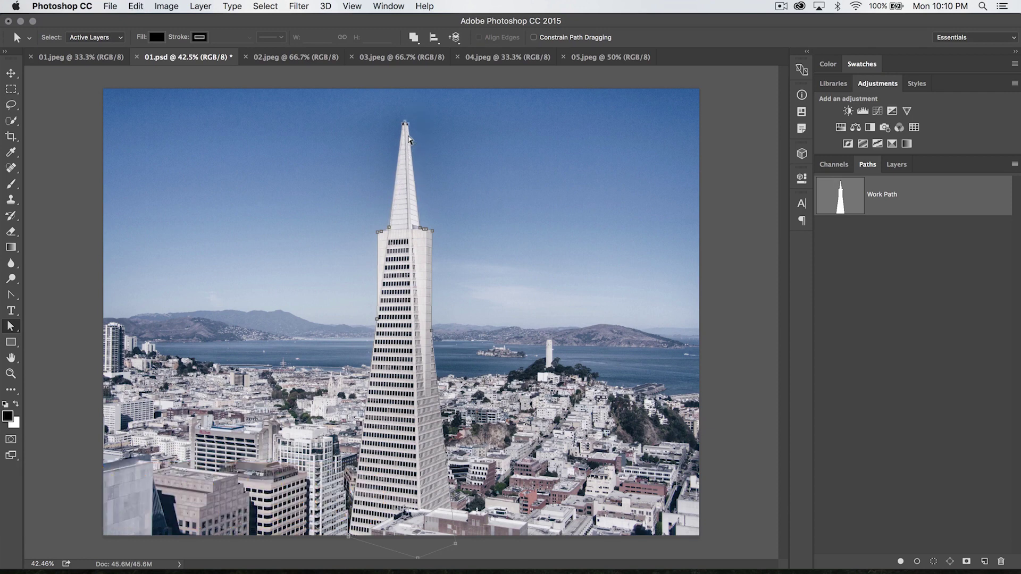
left_click(470, 173)
key("z")
left_click_drag(372, 191, 431, 190)
left_click(430, 190)
key("a")
scroll(428, 189, "up", 3)
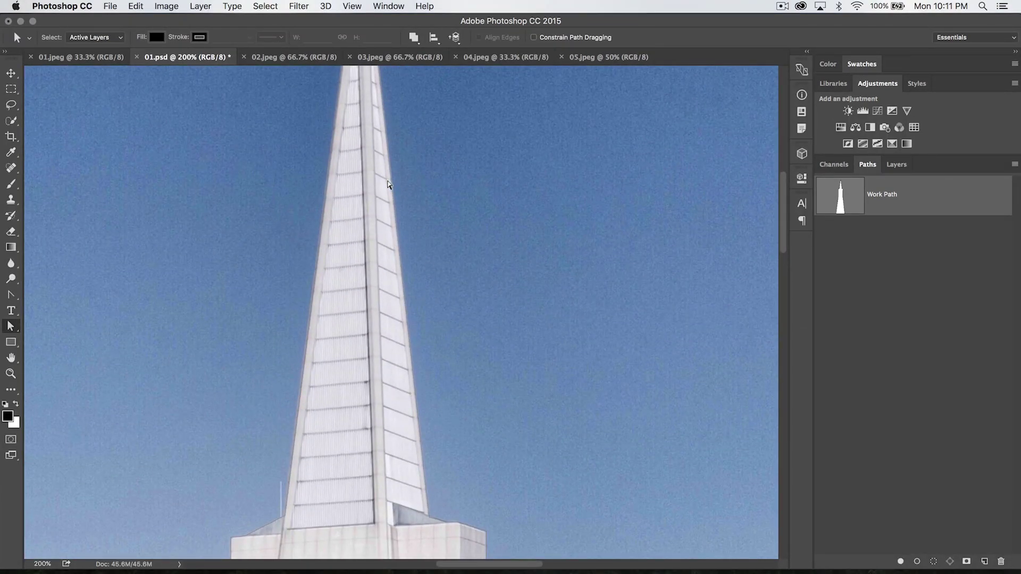
scroll(407, 191, "up", 2)
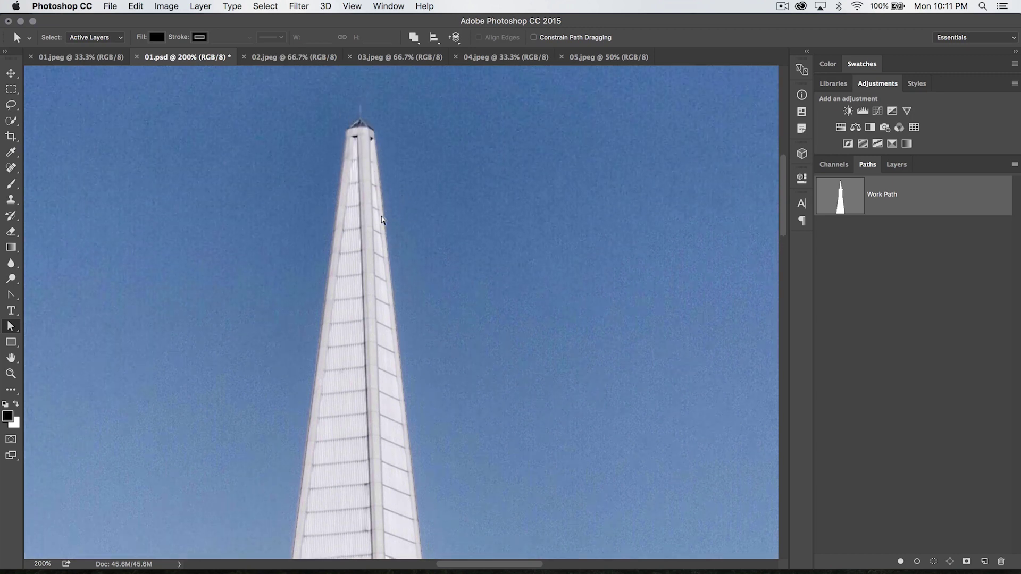
scroll(402, 347, "down", 2)
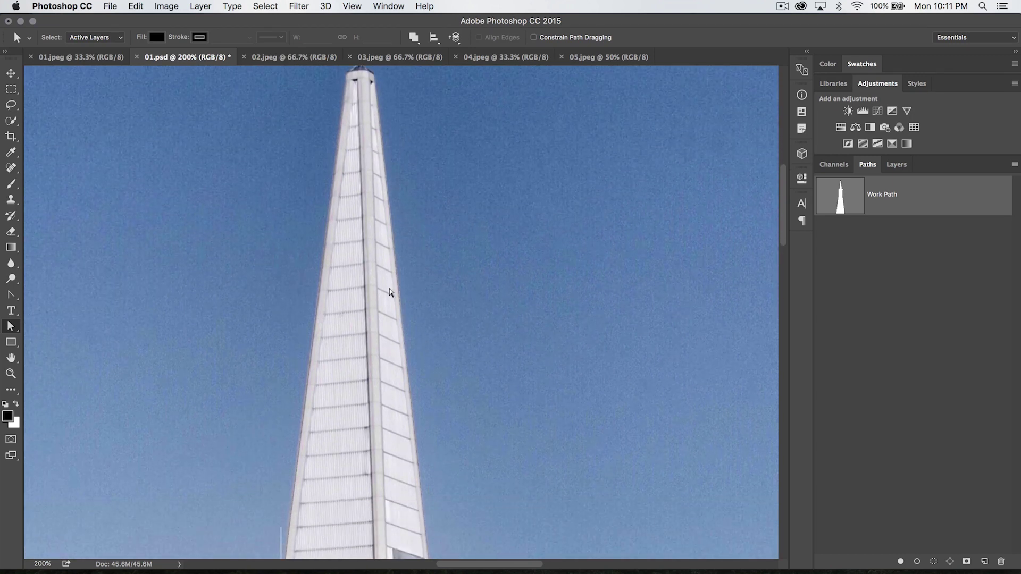
left_click(401, 336)
key("super+minus")
key("super+minus")
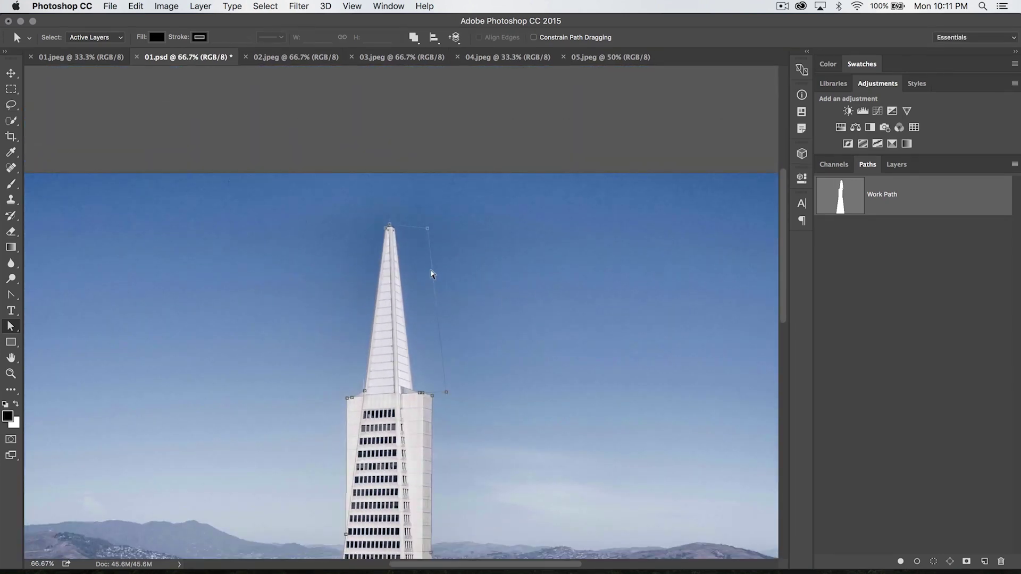
left_click(440, 237)
left_click(389, 227)
key("z")
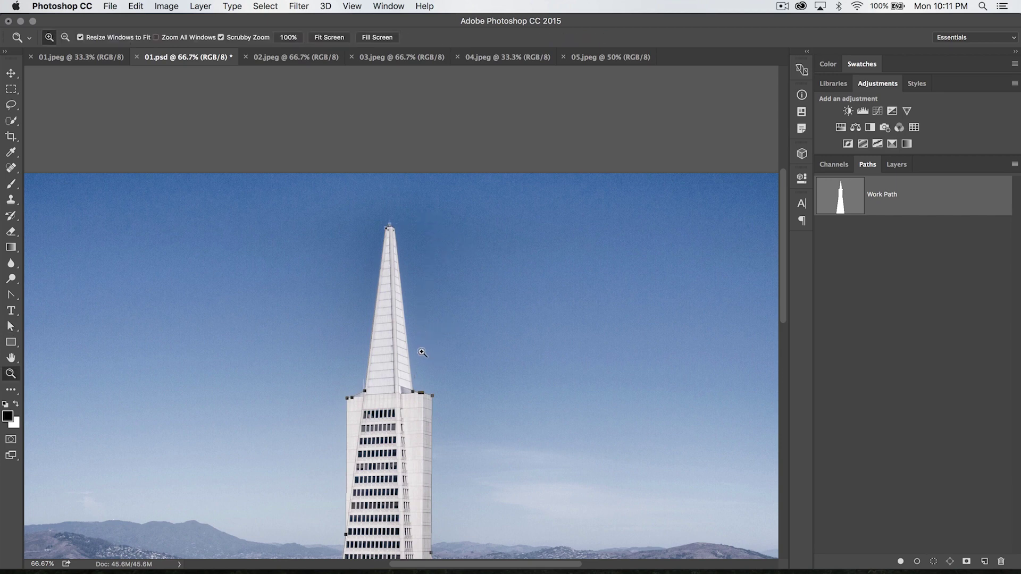
left_click(421, 368)
left_click(417, 371)
left_click(409, 346)
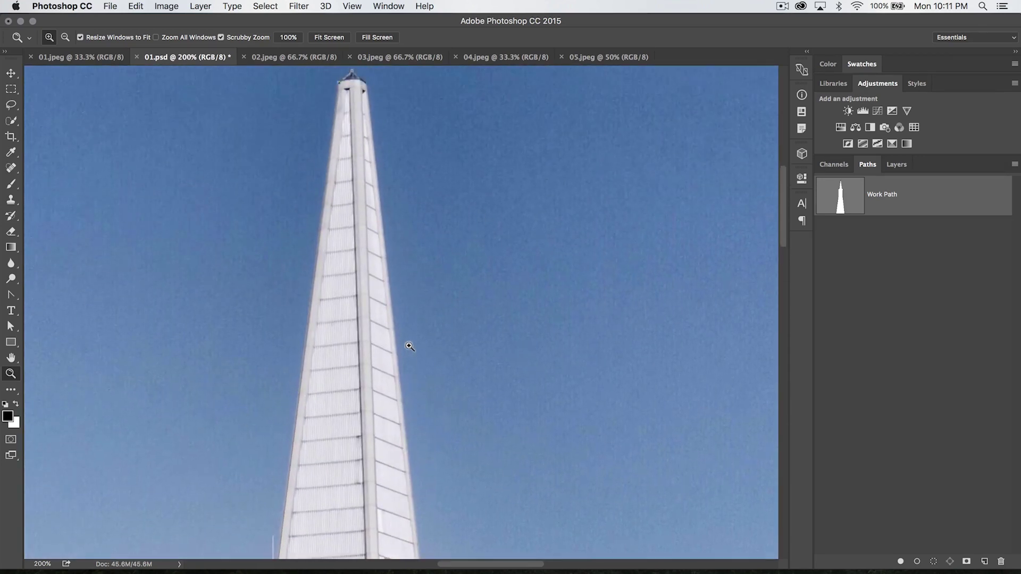
scroll(423, 318, "down", 10)
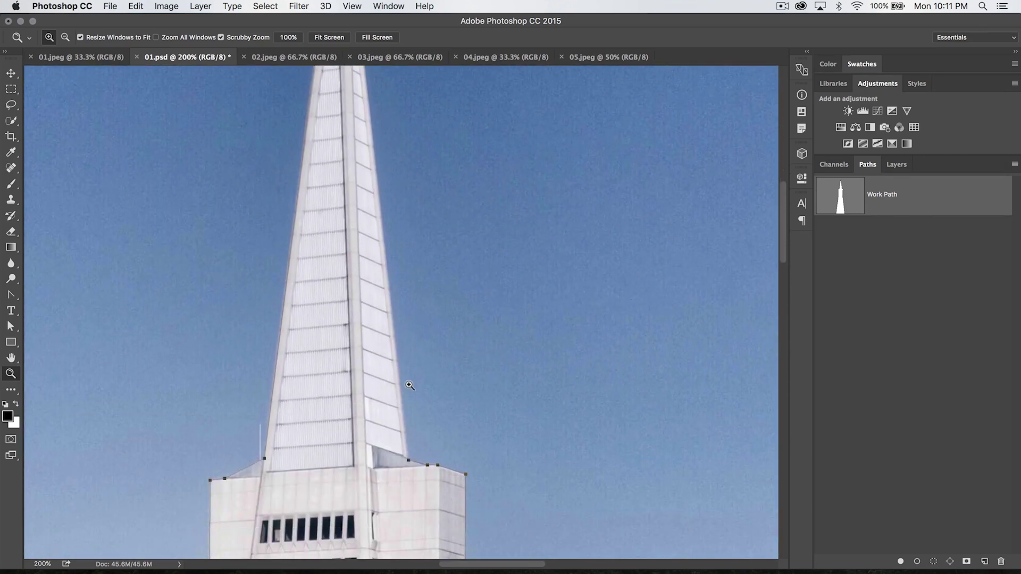
scroll(409, 385, "up", 10)
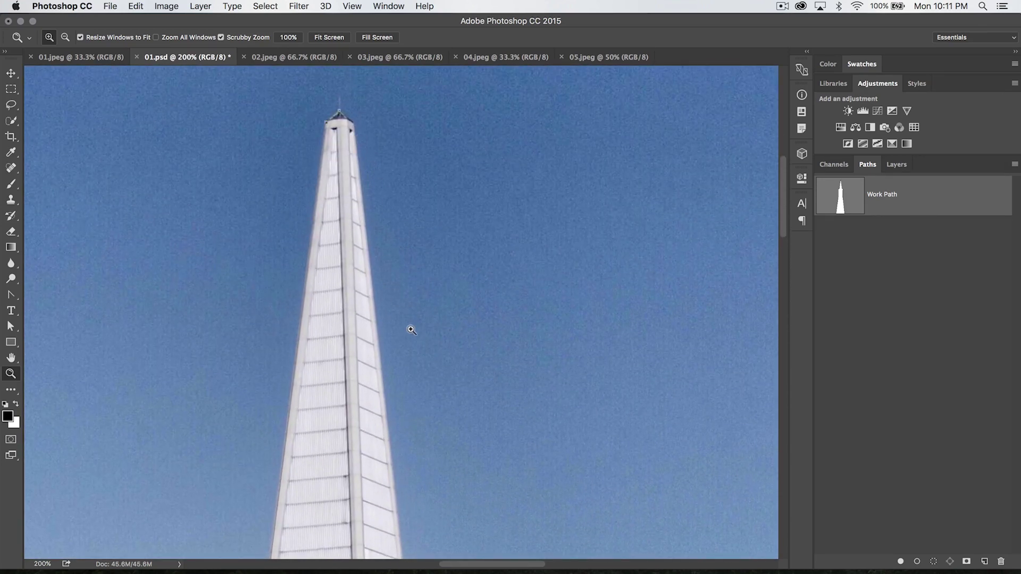
scroll(425, 354, "down", 5)
scroll(425, 355, "down", 2)
scroll(414, 339, "up", 2)
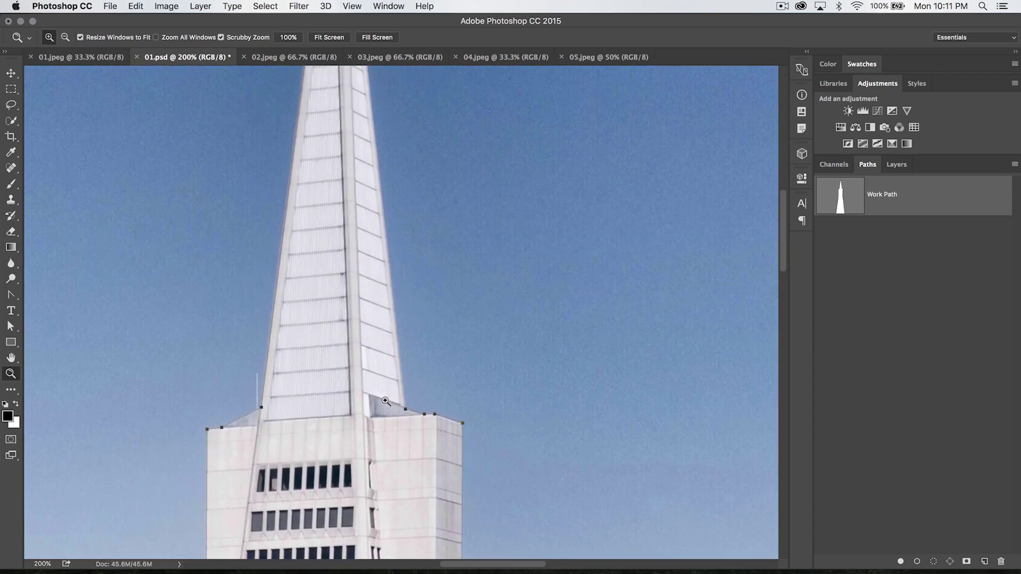
scroll(406, 363, "up", 1)
scroll(406, 362, "up", 6)
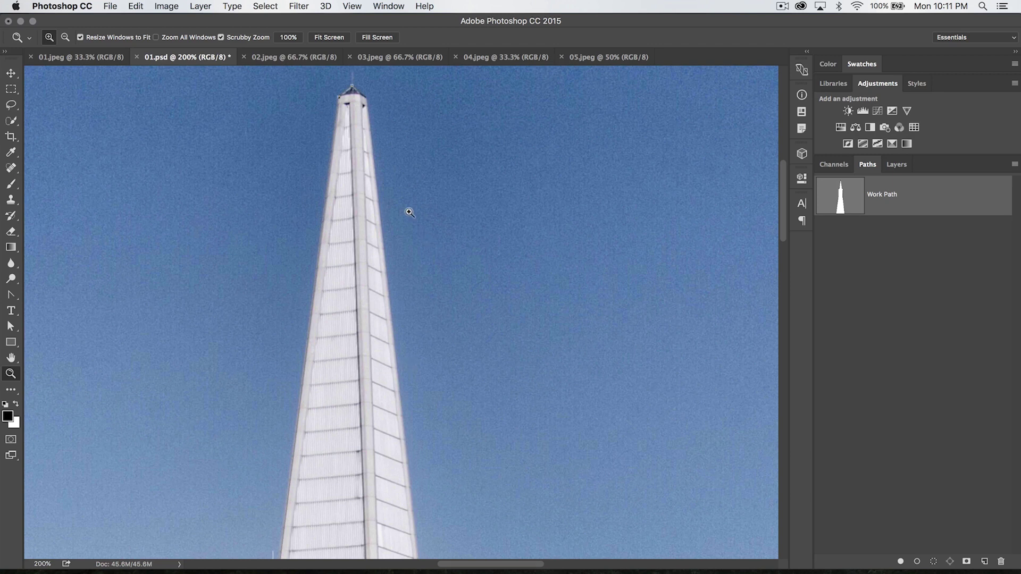
scroll(480, 210, "down", 2)
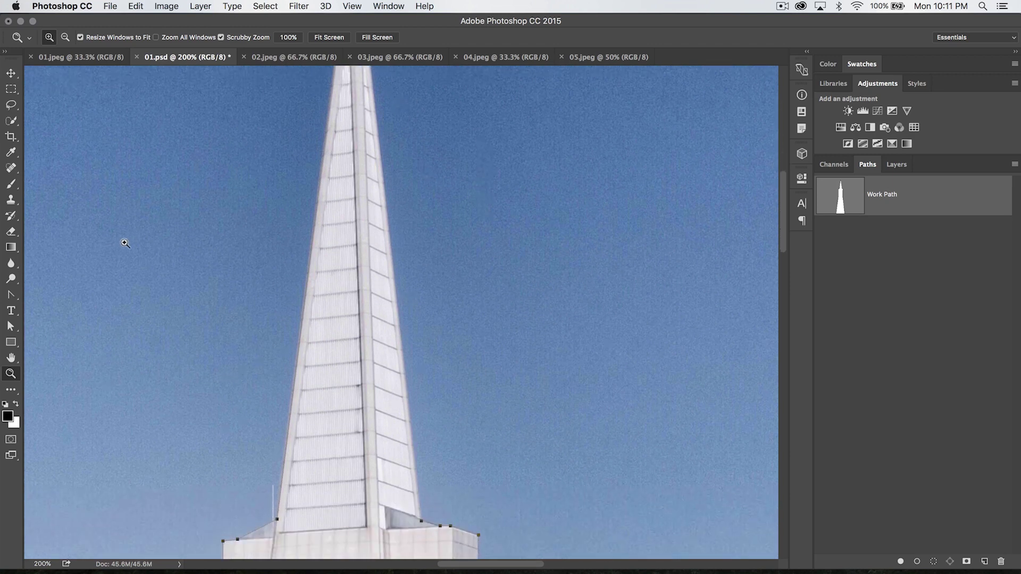
left_click_drag(11, 295, 58, 297)
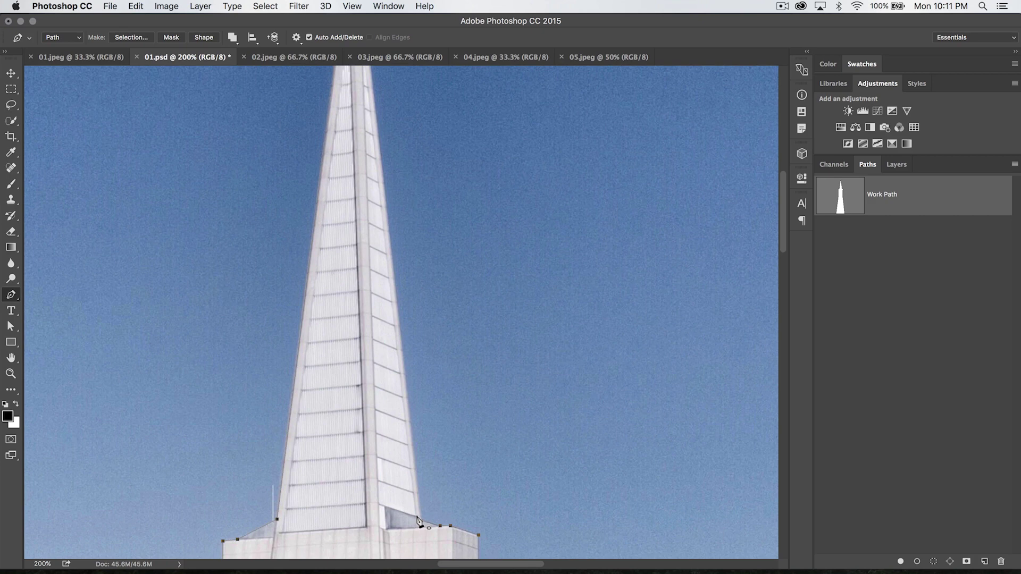
scroll(445, 392, "up", 10)
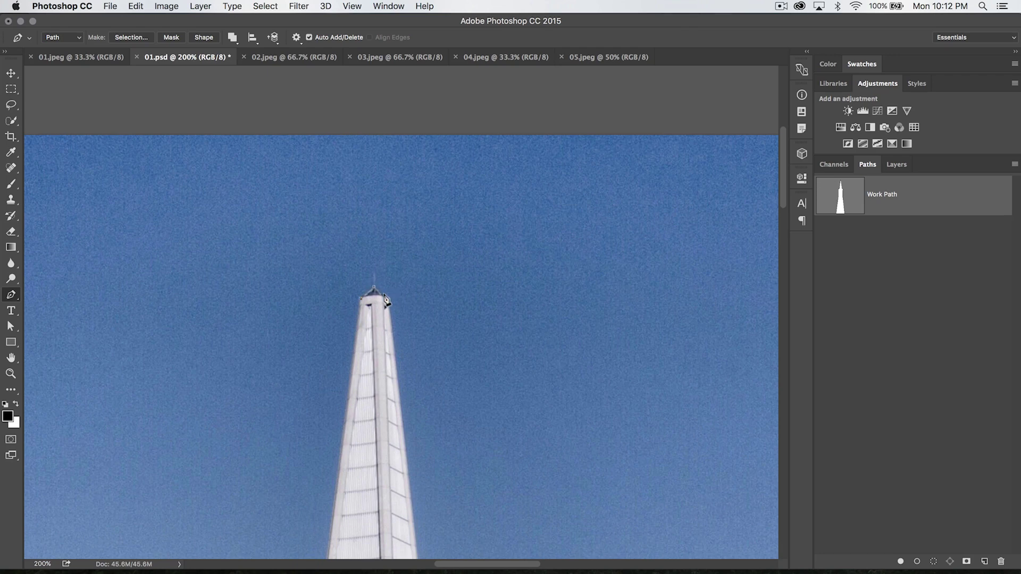
scroll(417, 358, "down", 10)
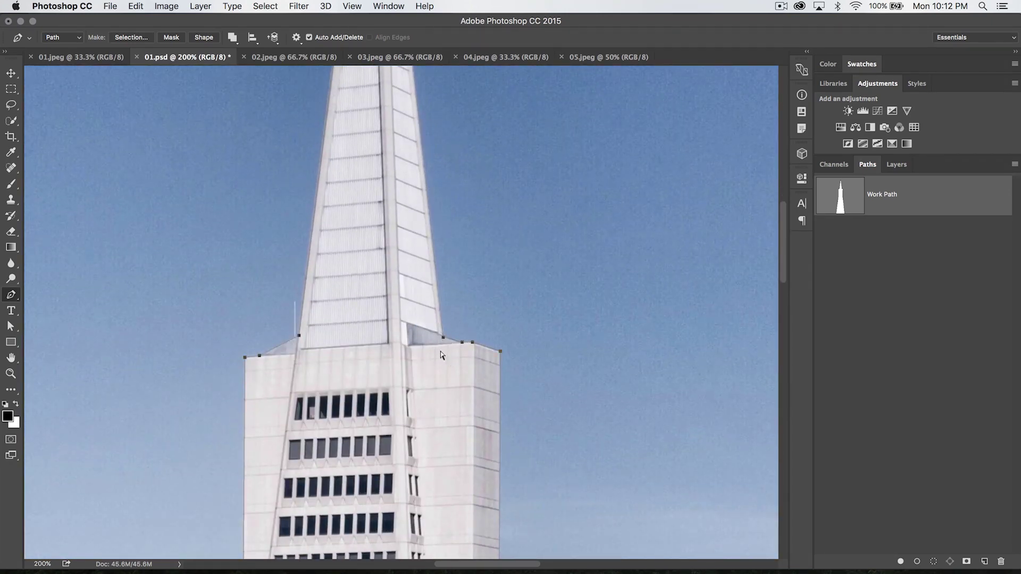
key("super+minus")
key("super+minus")
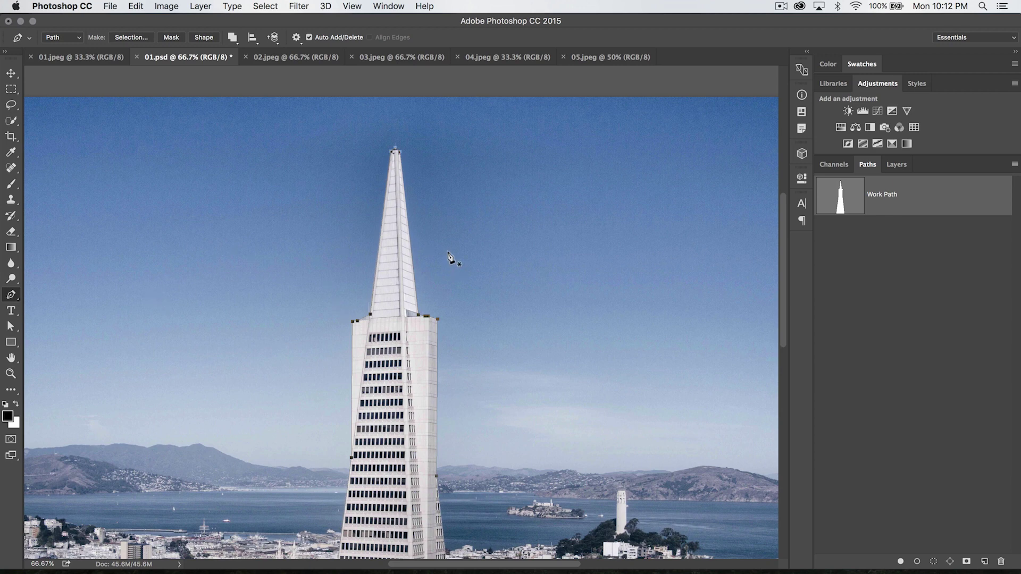
key("z")
Zoom in on the base's shoulder corner and convert that anchor to a smooth curve
left_click(432, 308)
left_click(471, 456)
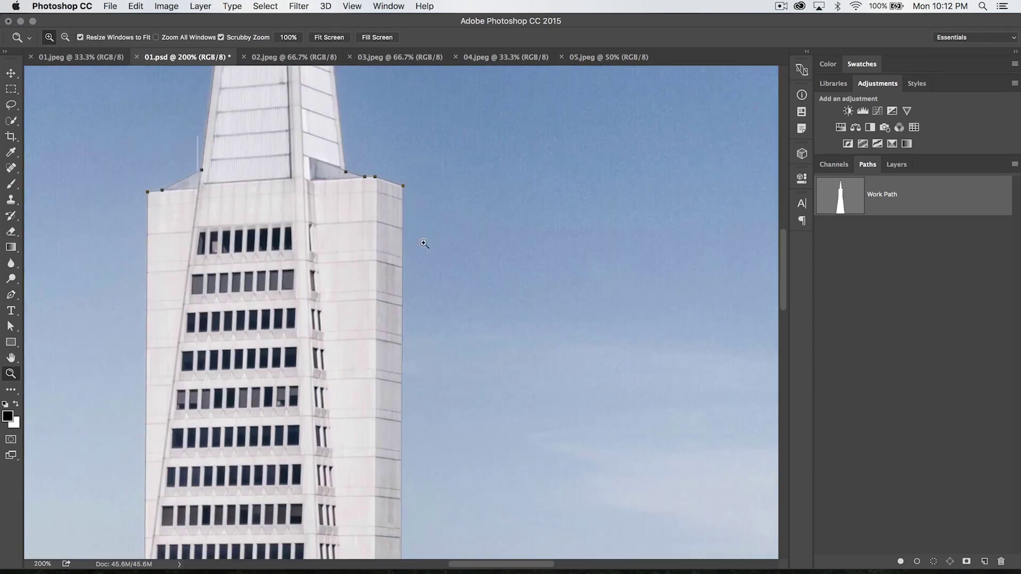
scroll(421, 234, "up", 3)
left_click(406, 278)
scroll(404, 293, "up", 2)
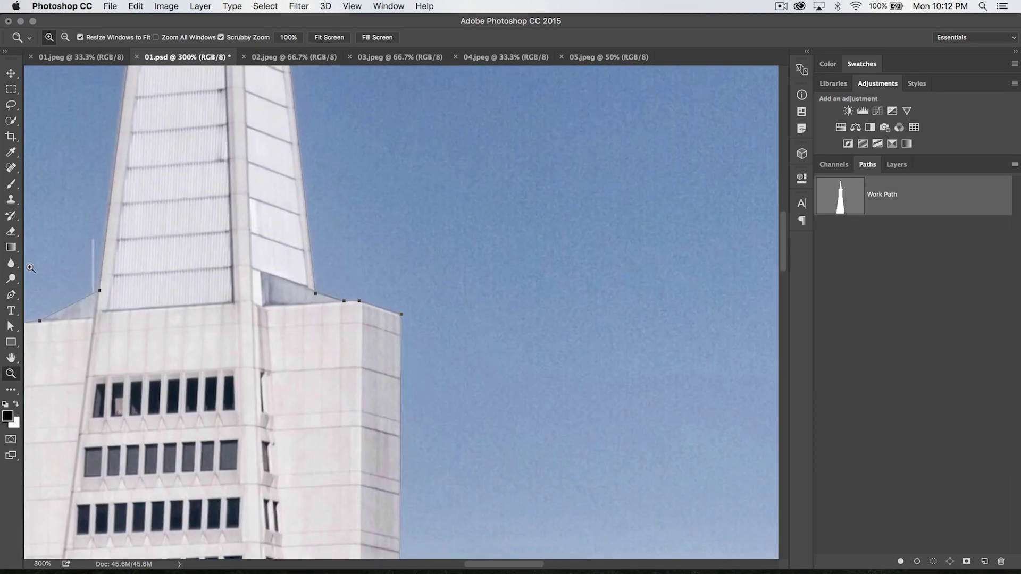
left_click_drag(10, 295, 83, 341)
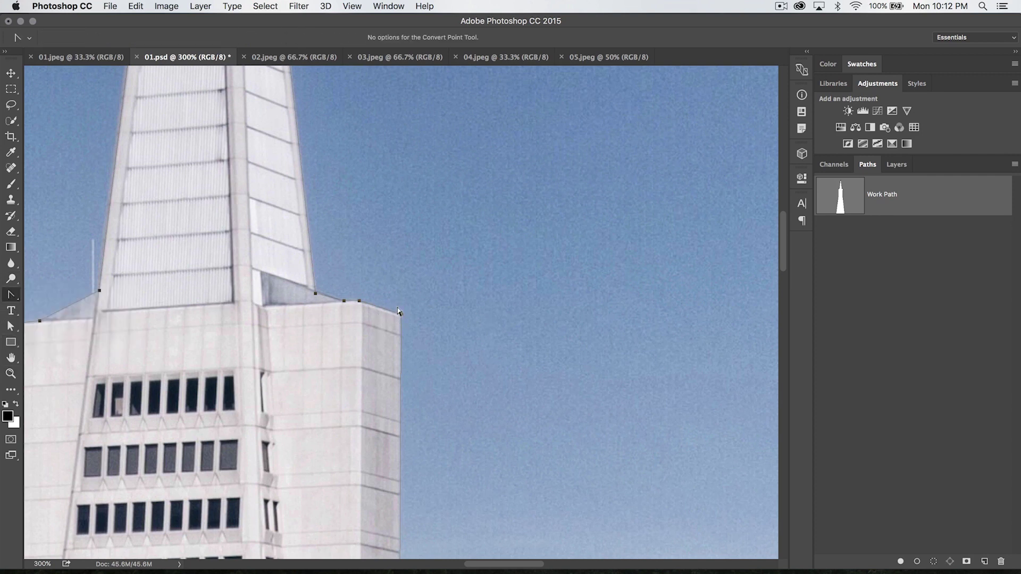
left_click_drag(399, 313, 432, 341)
Reshape the curve by moving its direction handles independently, then undo the last adjustment
left_click(11, 326)
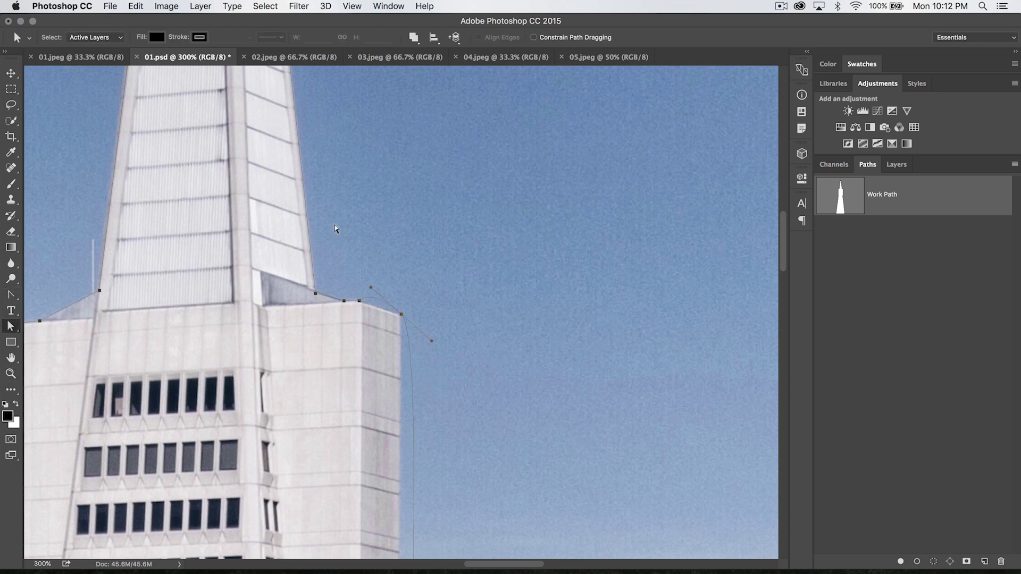
left_click_drag(429, 339, 463, 407)
left_click_drag(408, 322, 439, 360)
left_click_drag(441, 365, 420, 379)
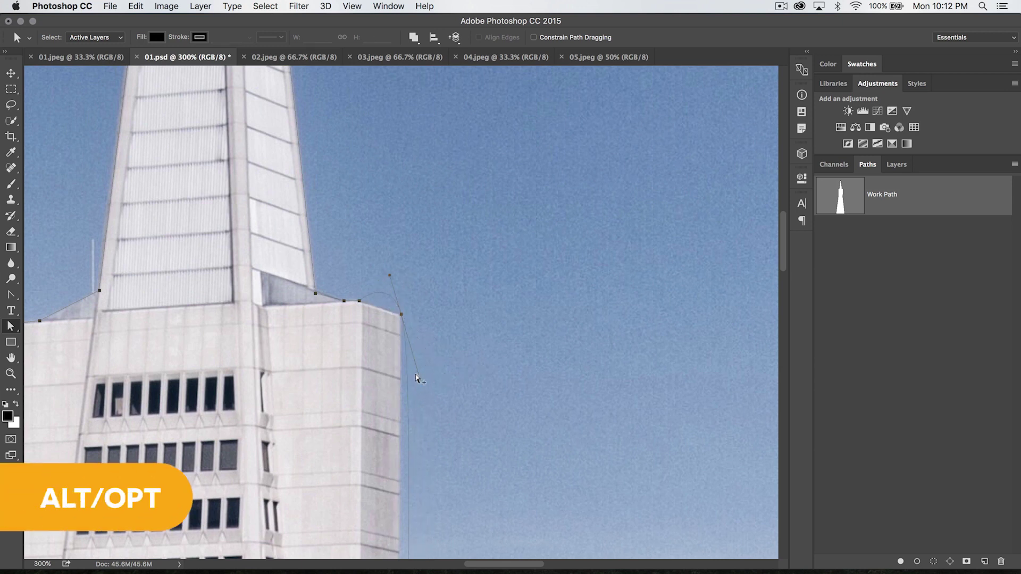
left_click_drag(420, 379, 478, 422)
left_click_drag(416, 432, 502, 431)
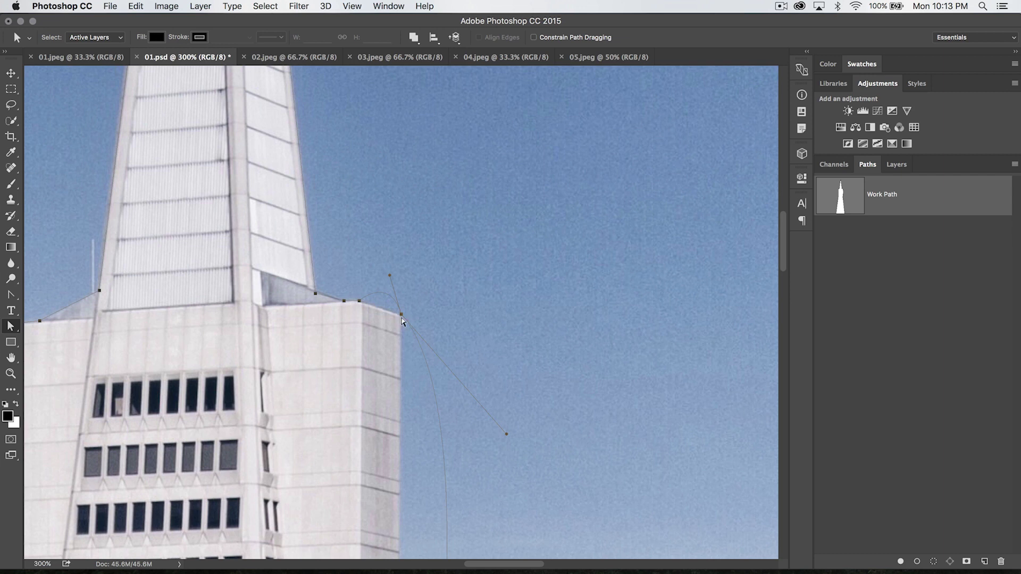
key("super+z")
key("super+z")
Zoom out to 50% and select the whole tower outline path
key("super+minus")
key("super+minus")
key("super+minus")
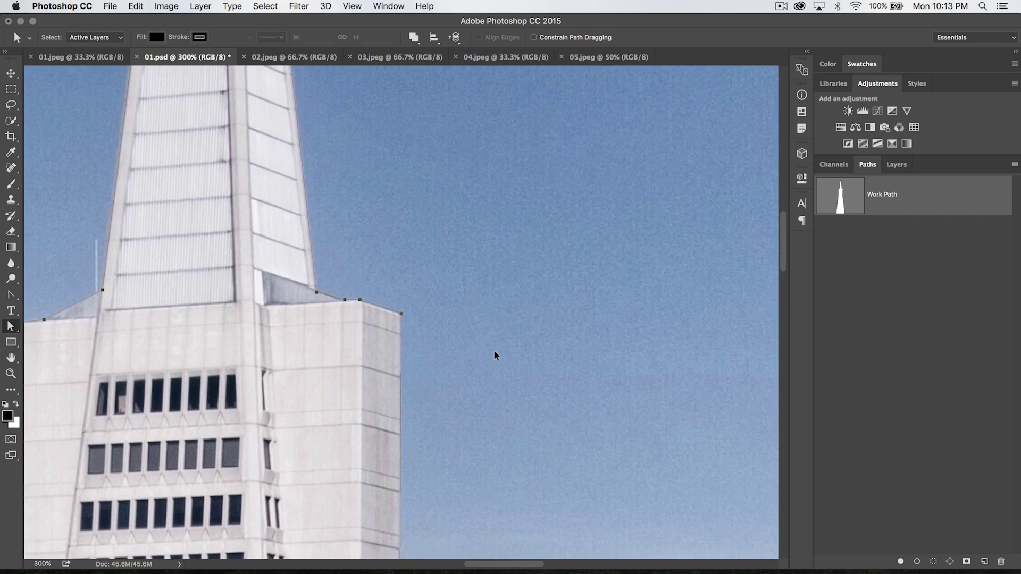
key("super+minus")
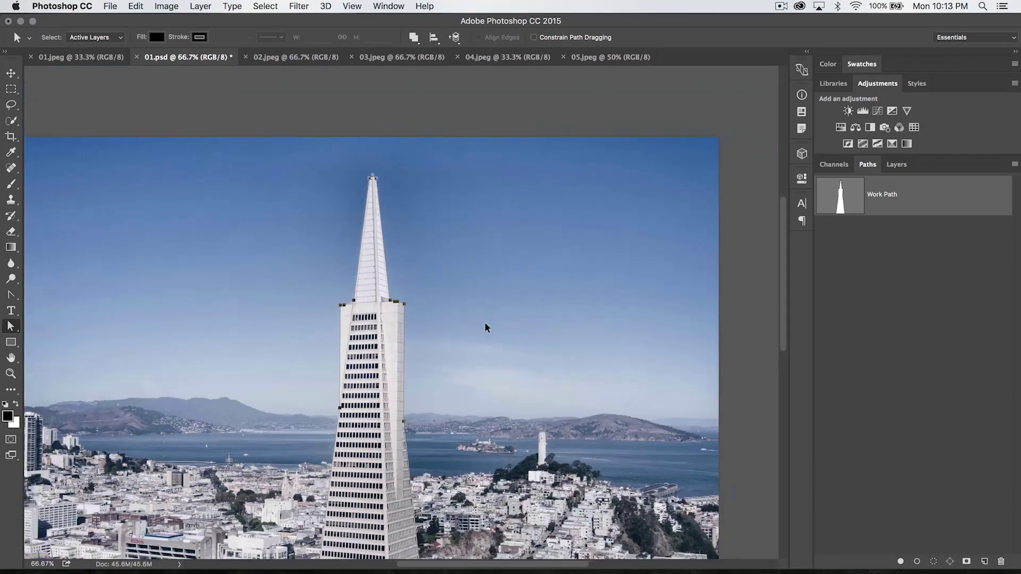
scroll(426, 351, "down", 2)
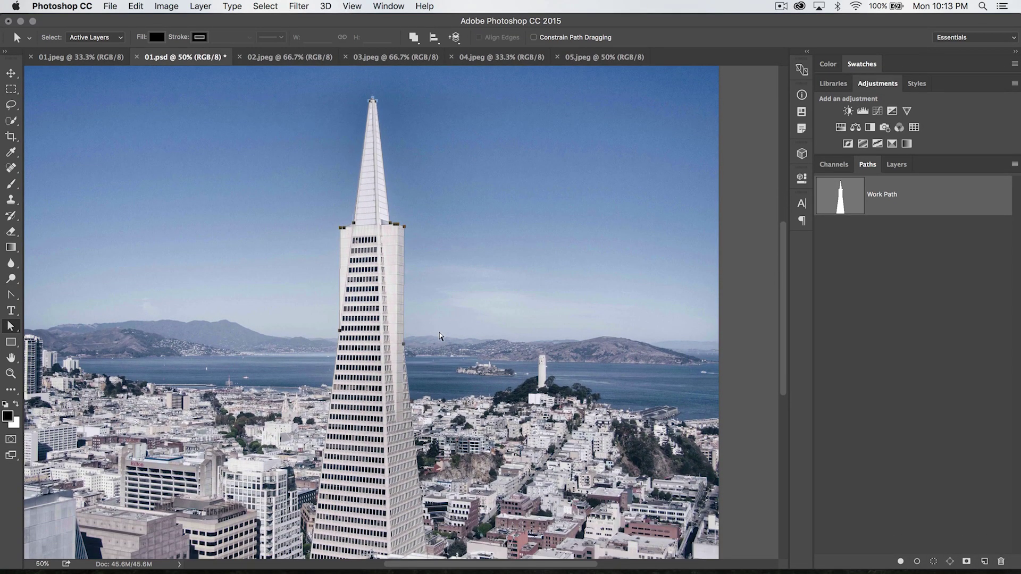
scroll(431, 335, "down", 1)
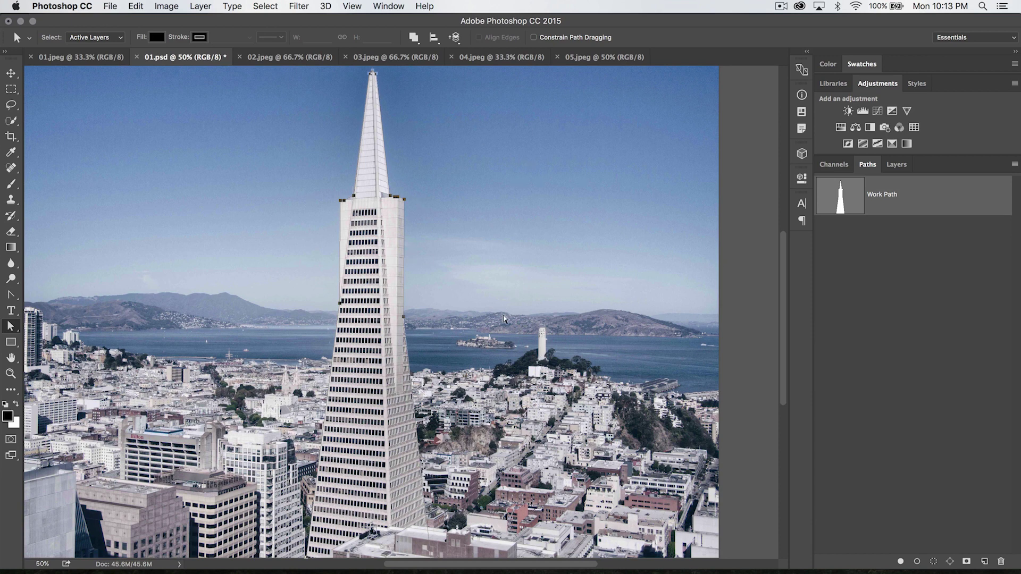
scroll(454, 270, "up", 3)
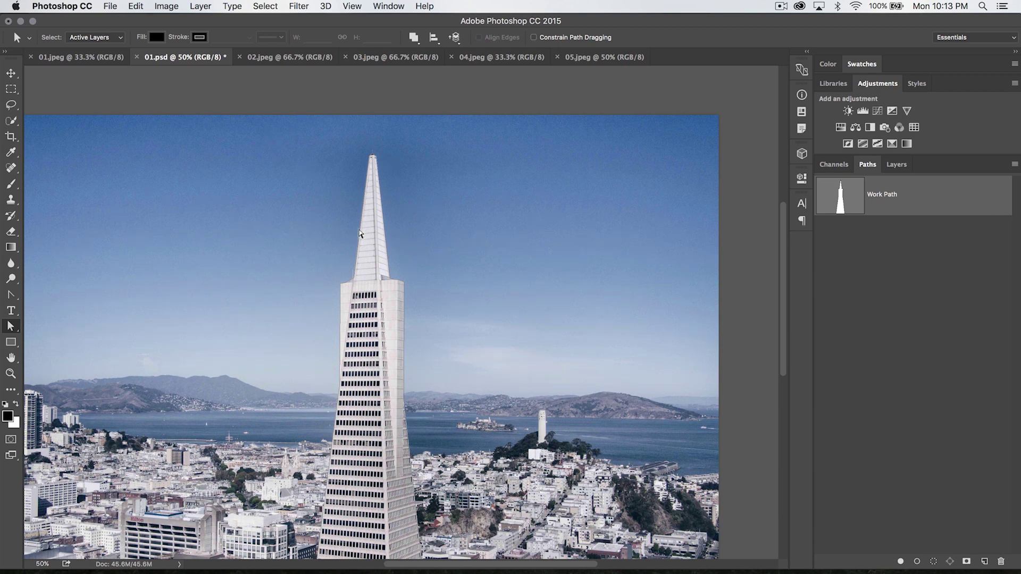
left_click_drag(261, 140, 440, 361)
Convert the path into a Shape 1 layer with the Pen tool's Shape option
left_click(11, 342)
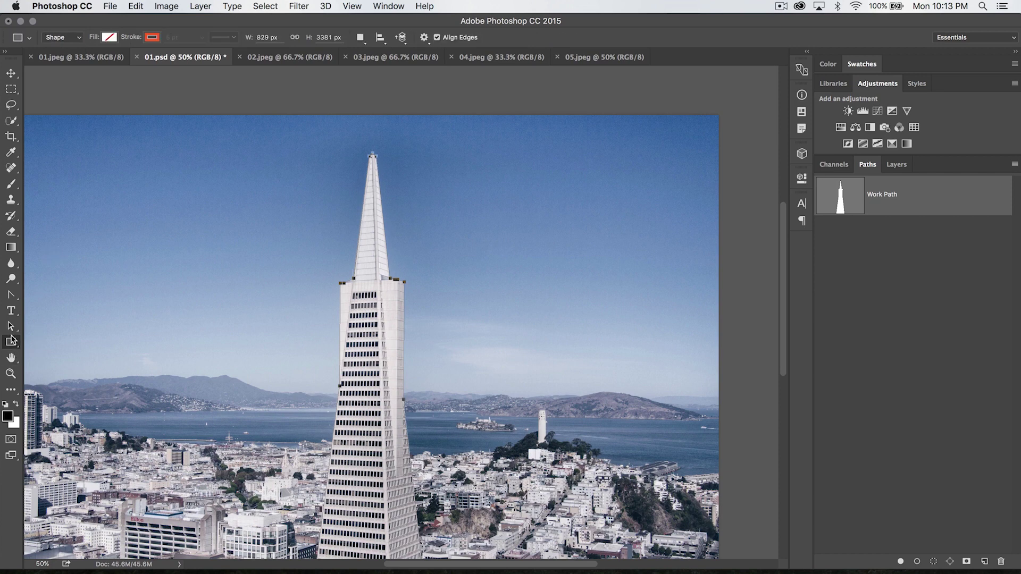
left_click_drag(10, 294, 43, 292)
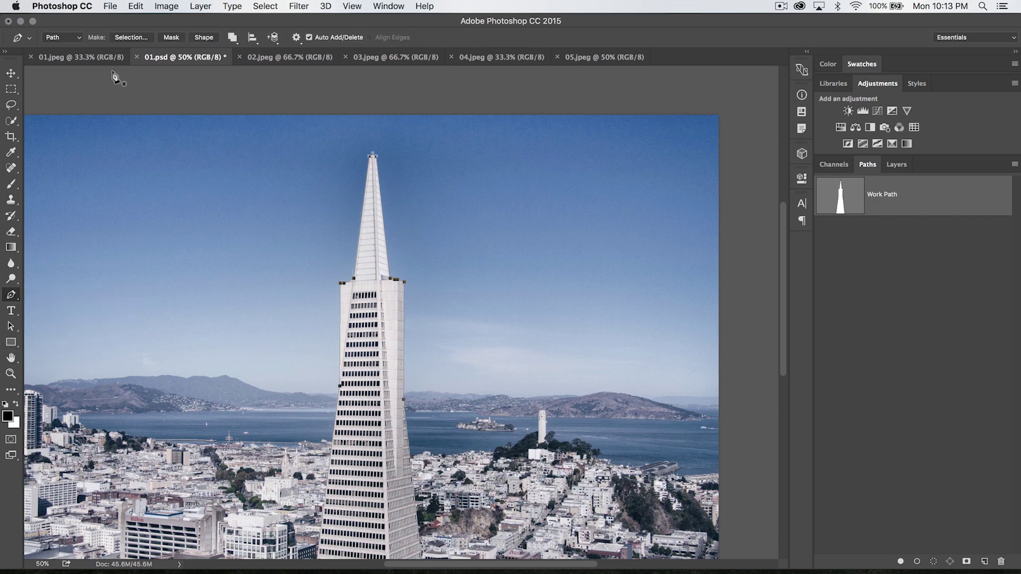
left_click(204, 38)
left_click(898, 165)
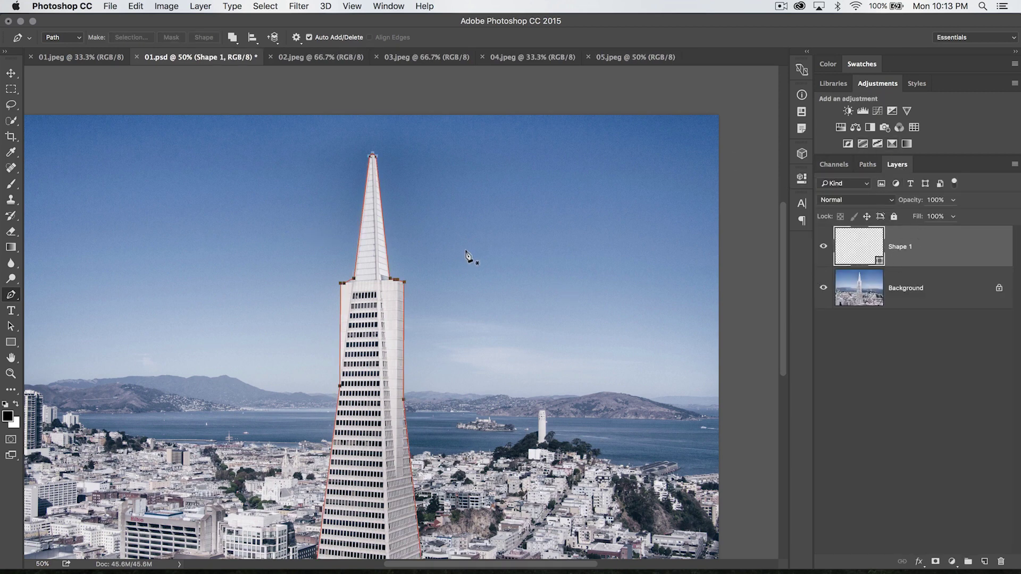
key("a")
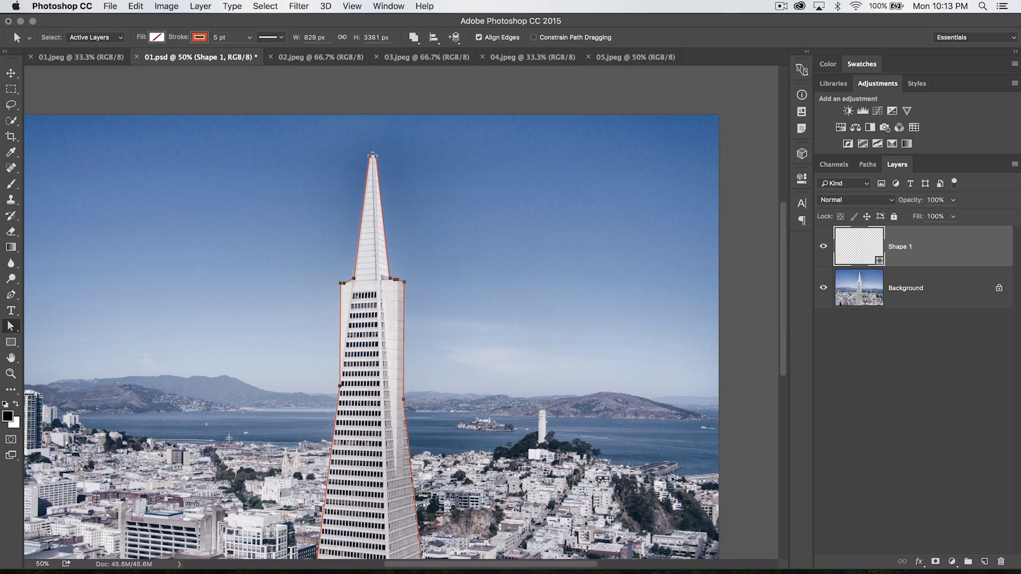
Fill the tower shape with a light green swatch
left_click_drag(11, 327, 64, 341)
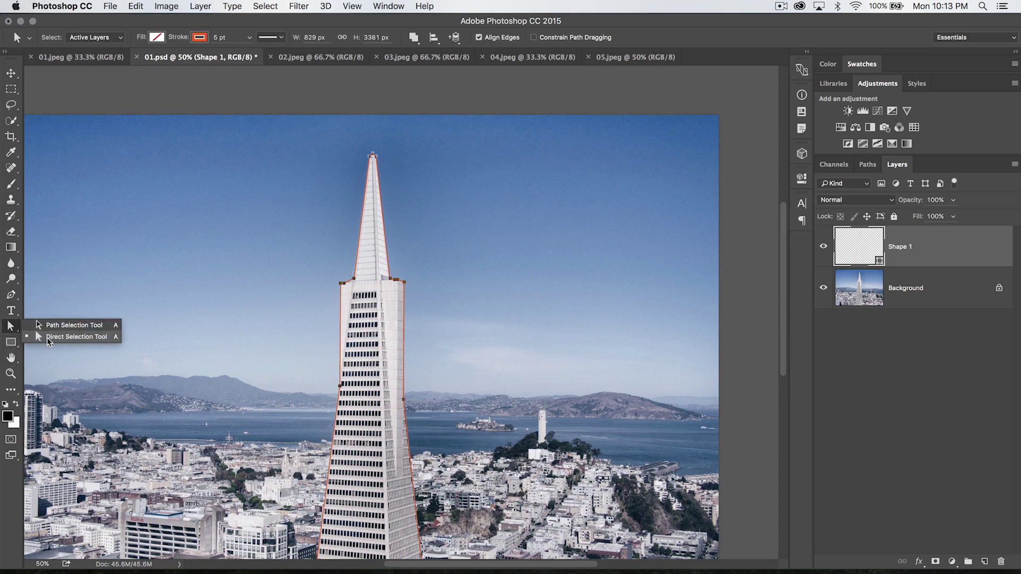
left_click(63, 340)
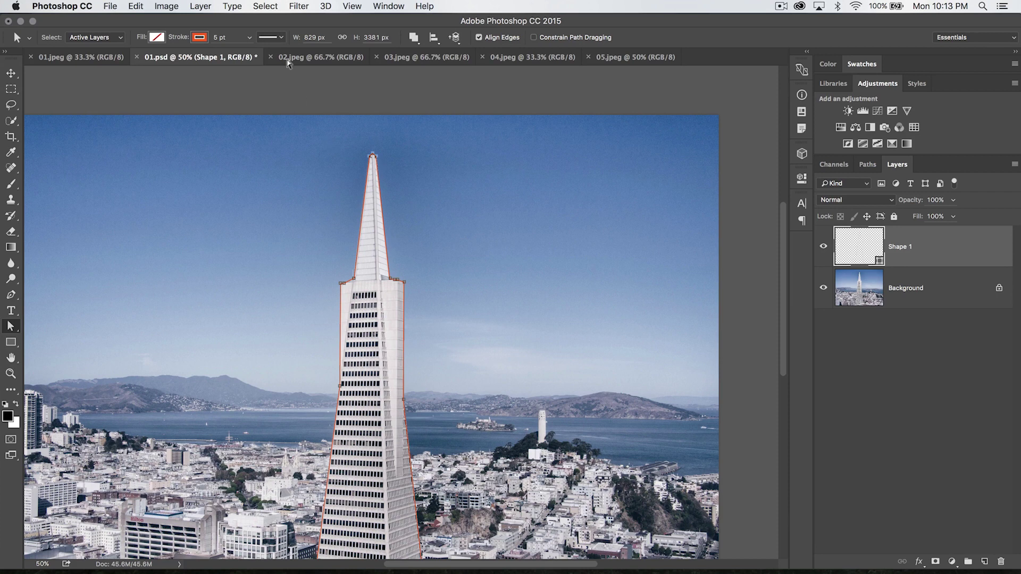
left_click(158, 37)
left_click(160, 158)
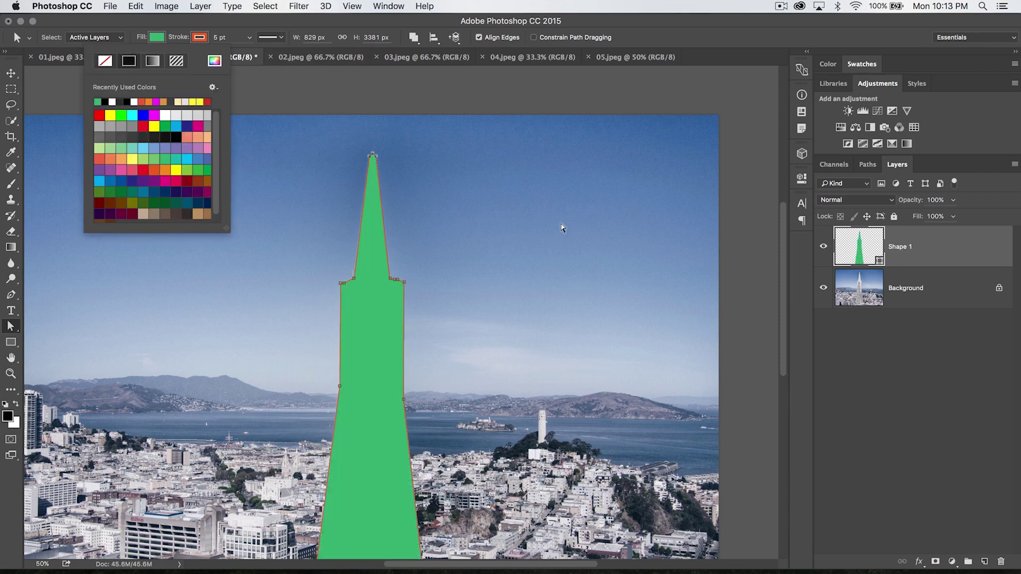
left_click(351, 156)
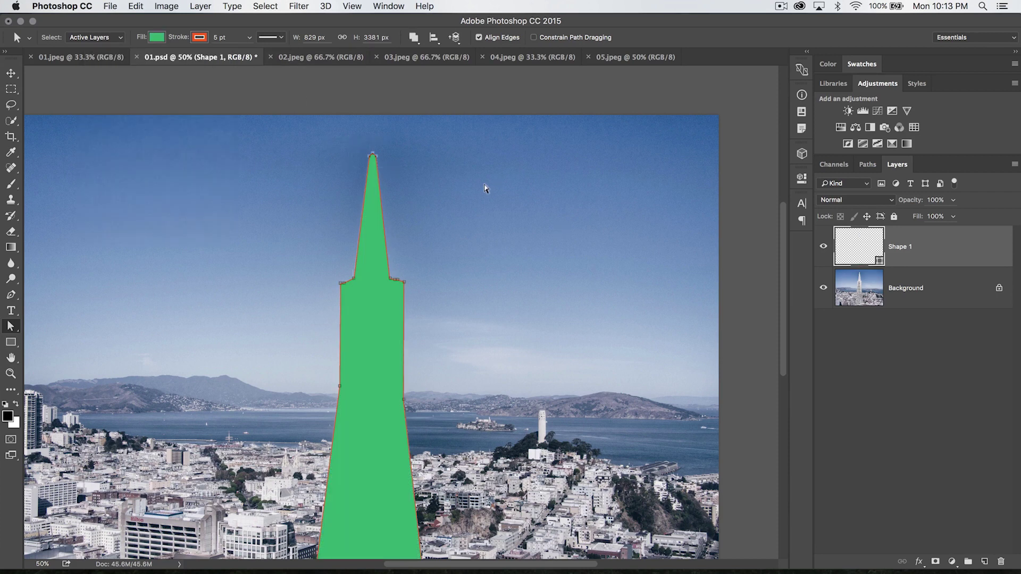
Nudge the spire's tip anchor to the right and reselect the path's anchors
key("shift+Right")
key("shift+Right")
key("shift+Right")
key("shift+Right")
key("shift+Right")
key("shift+Right")
key("shift+Right")
key("shift+Right")
key("shift+Right")
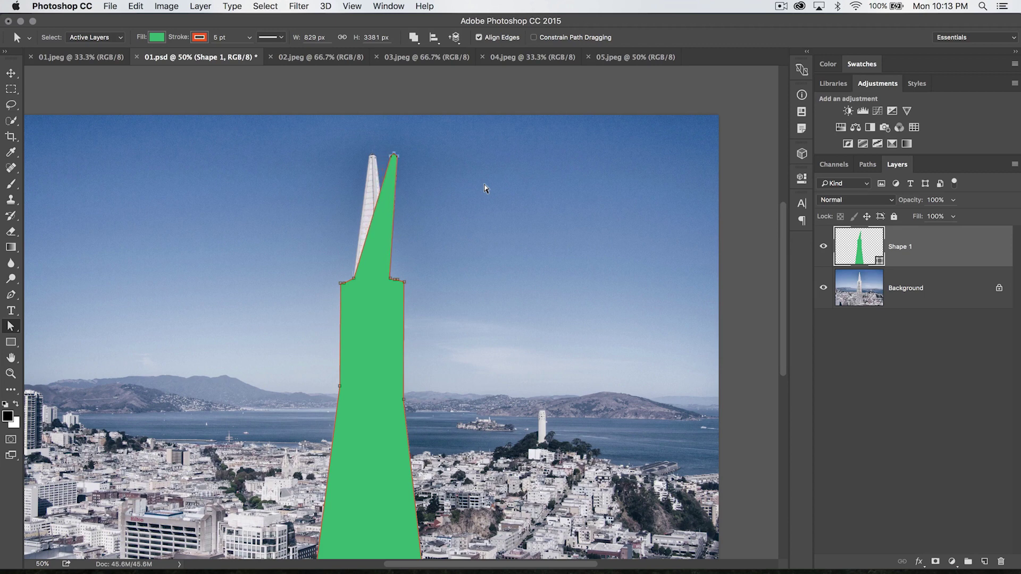
key("Return")
left_click_drag(377, 144, 426, 184)
left_click(9, 326)
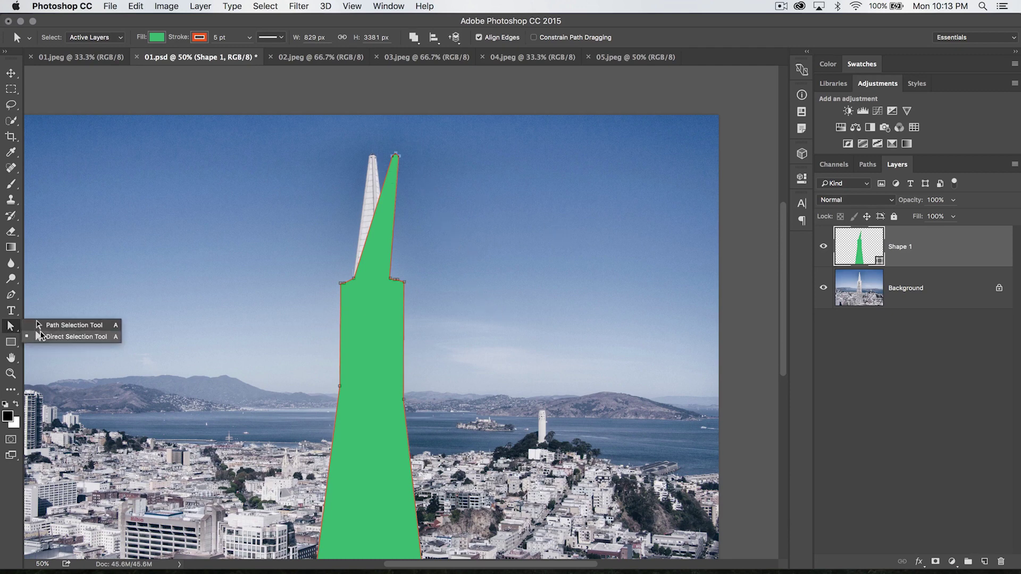
left_click(75, 336)
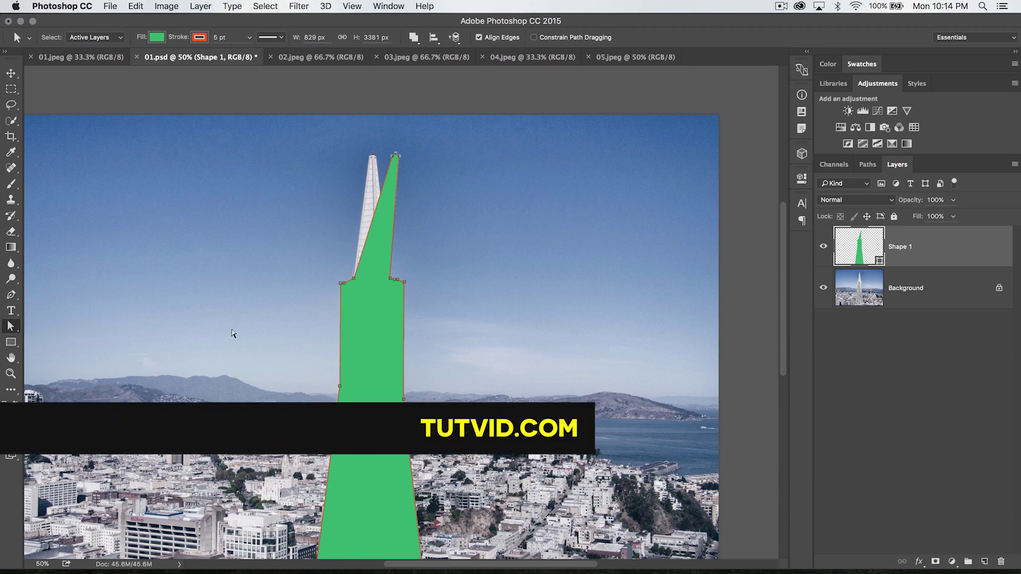